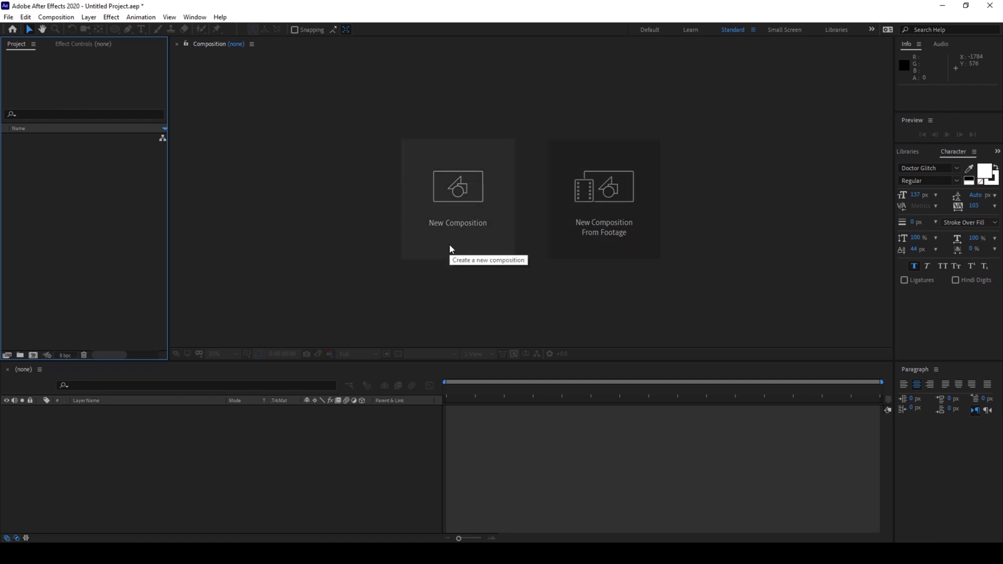
Create a composition named GLitch and shorten its duration from 12 to 5 seconds.
click(443, 192)
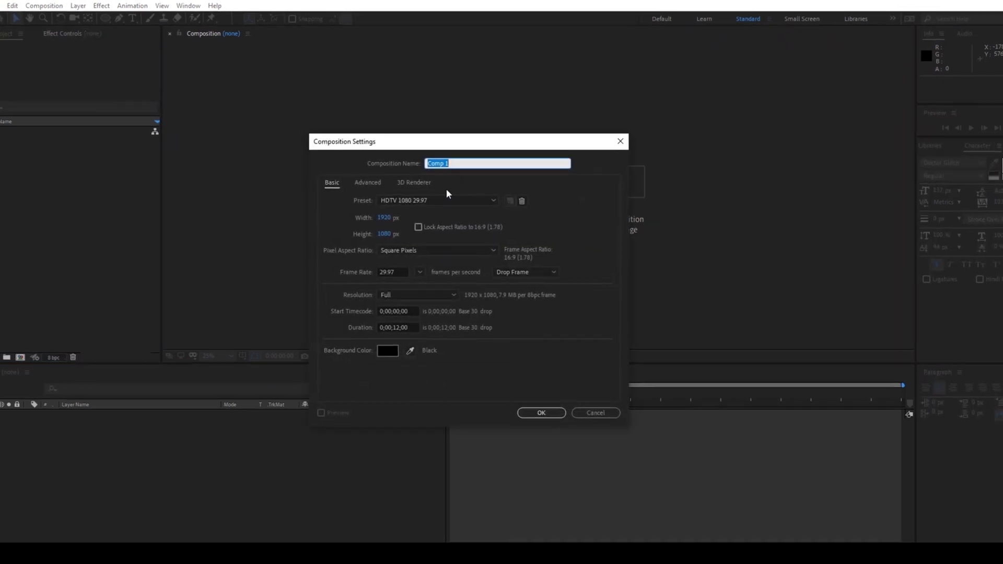
text(GLitch)
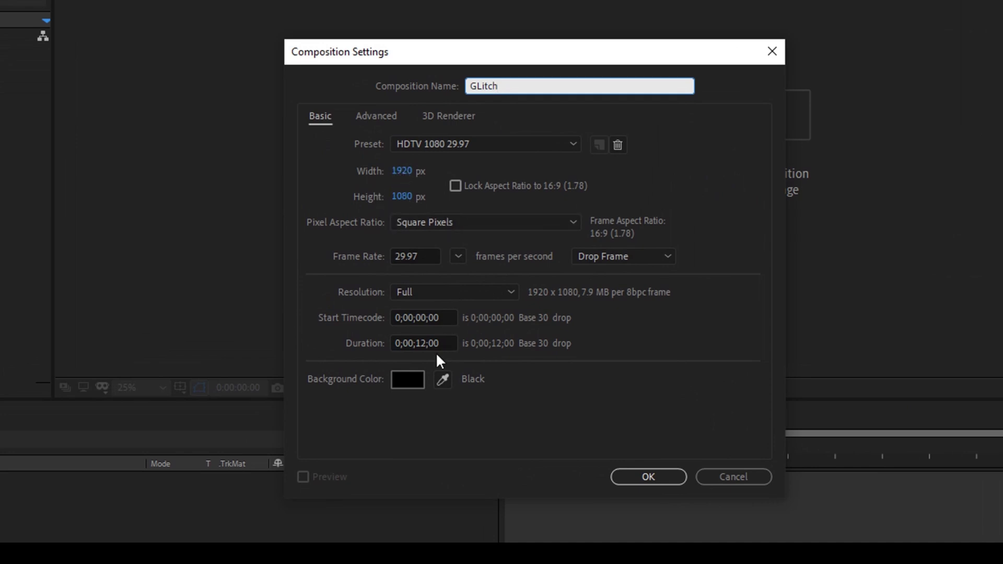
click(421, 343)
drag(425, 343, 420, 342)
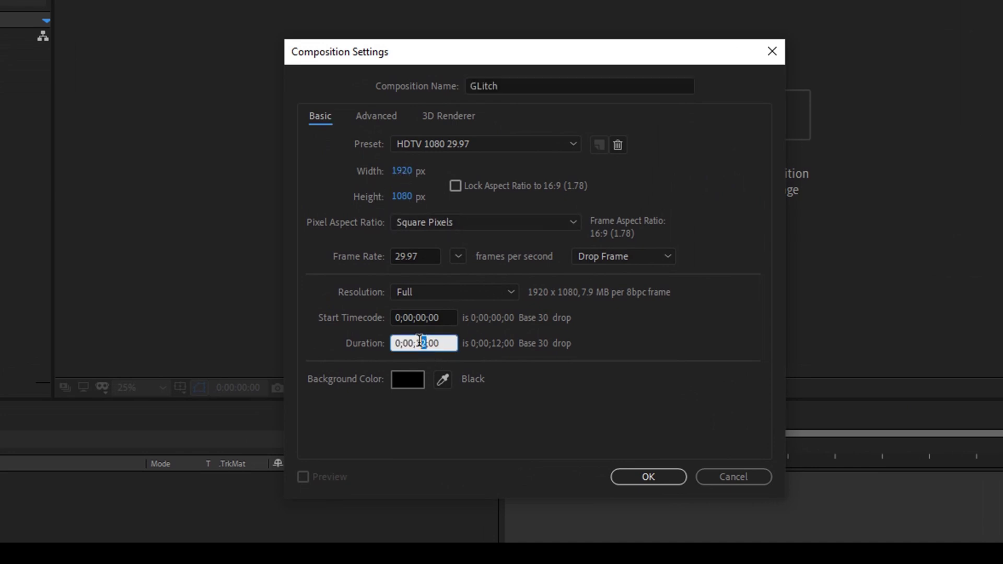
key(BackSpace)
text(5)
key(Return)
scroll(729, 177, up, 1)
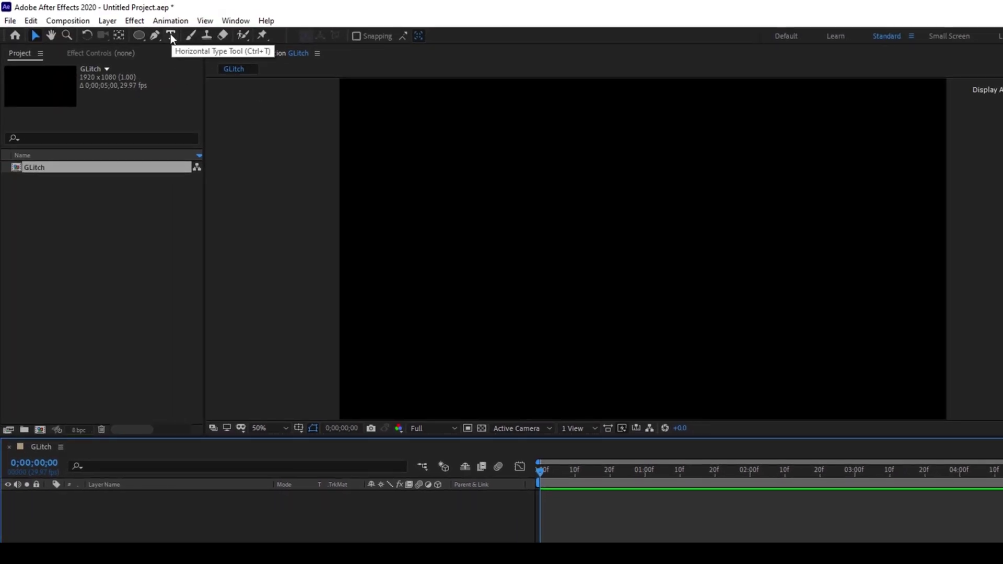
Draw a paragraph text box in the viewer, type GLITCH EFFECT, and select all of it.
click(171, 36)
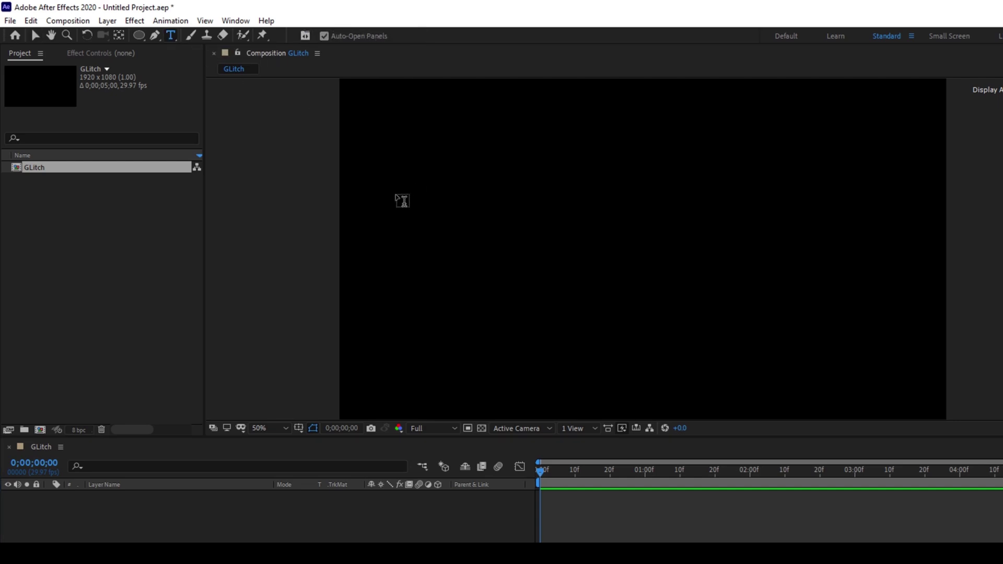
drag(395, 194, 900, 366)
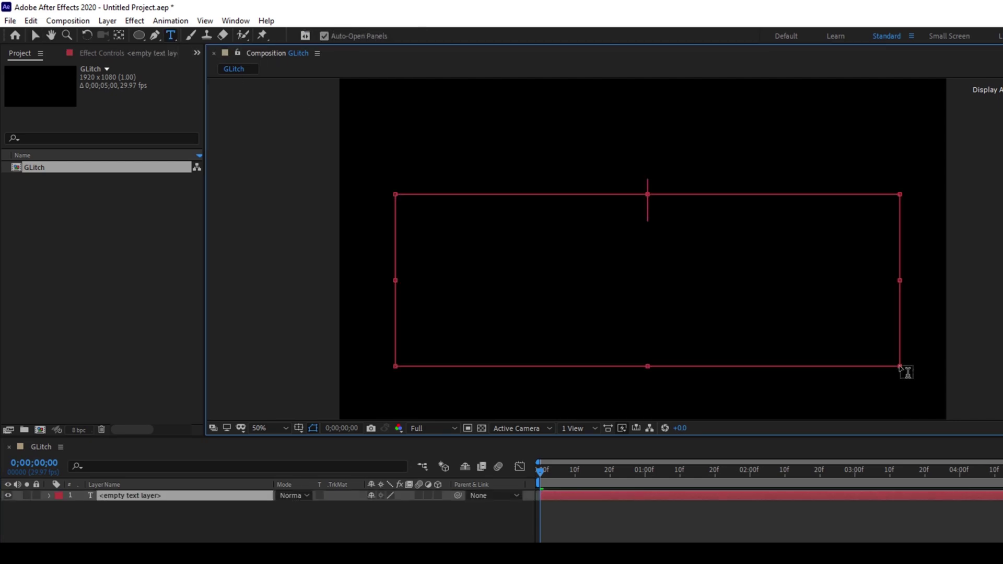
text(GLITCV)
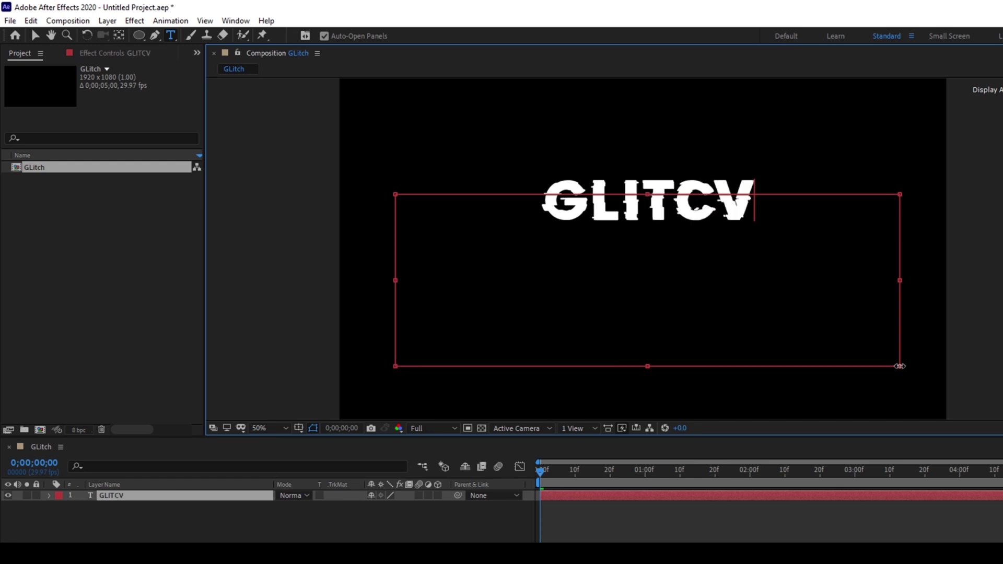
key(BackSpace)
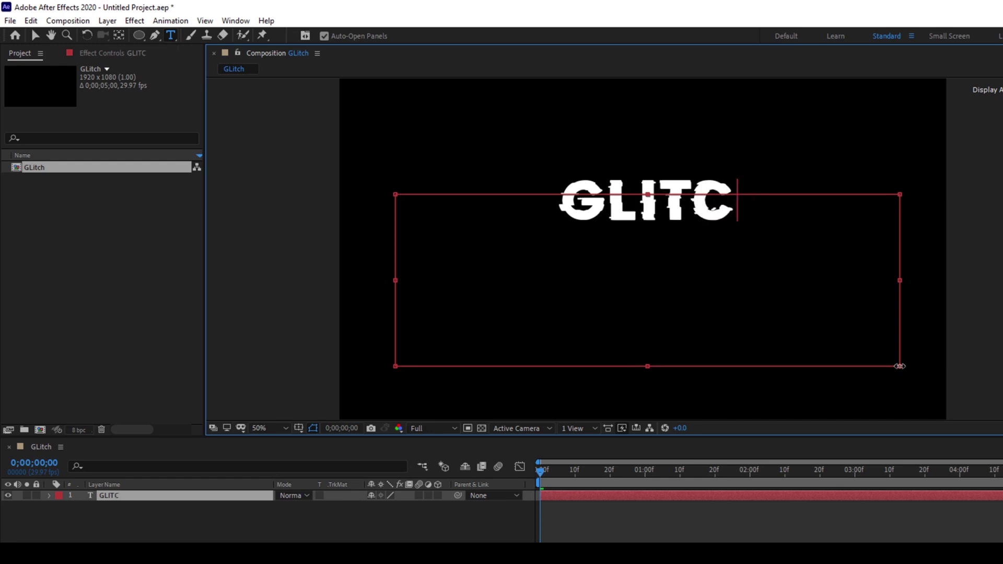
text(H EFFECT)
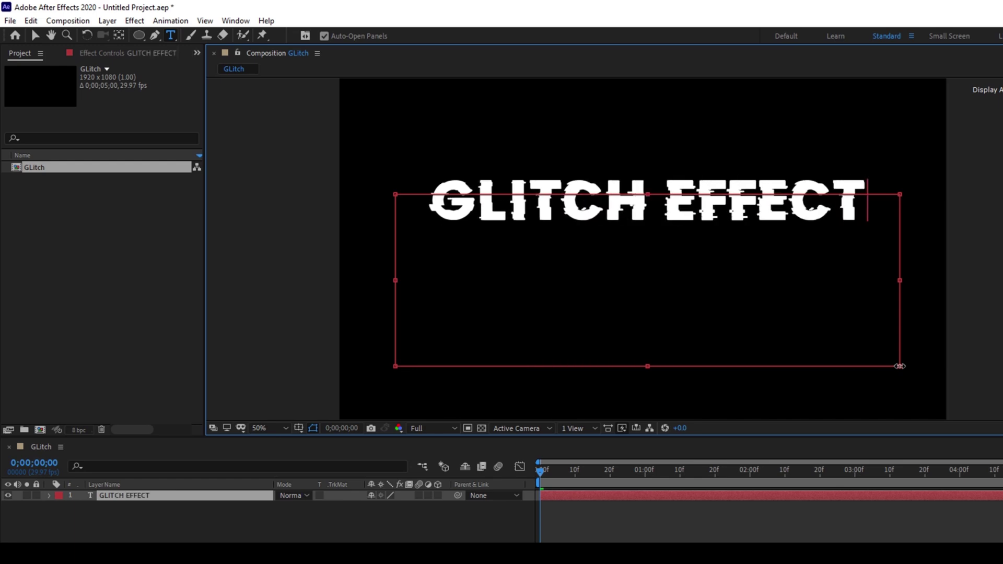
key(ctrl+a)
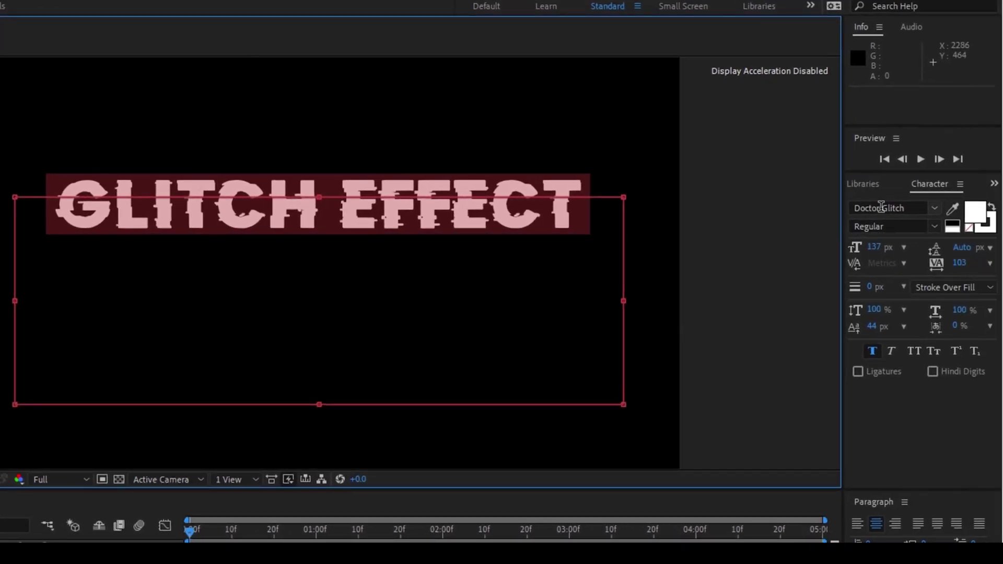
Scrub the font size up to 152 px and set the text layer's blending mode to Add.
drag(873, 248, 889, 253)
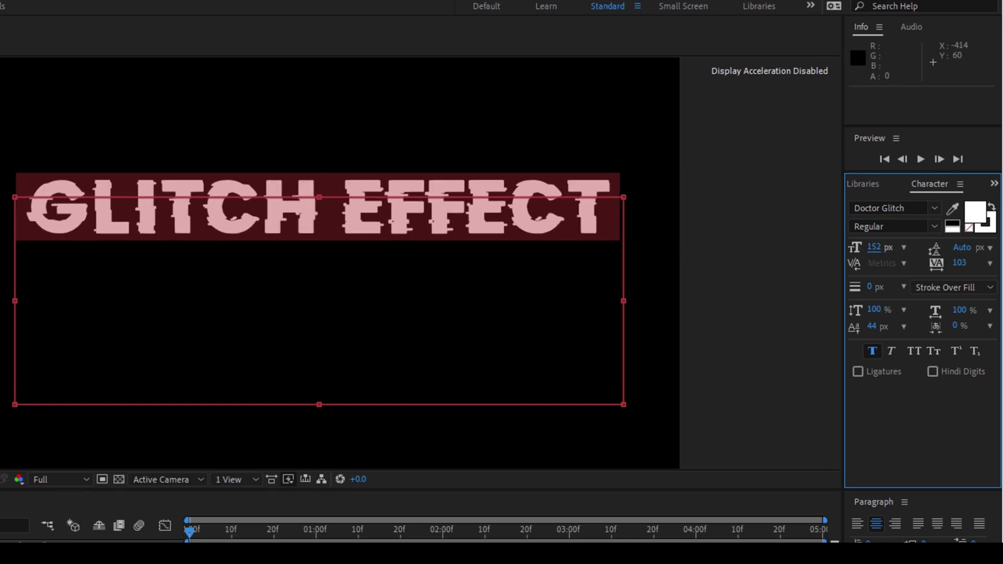
key(Escape)
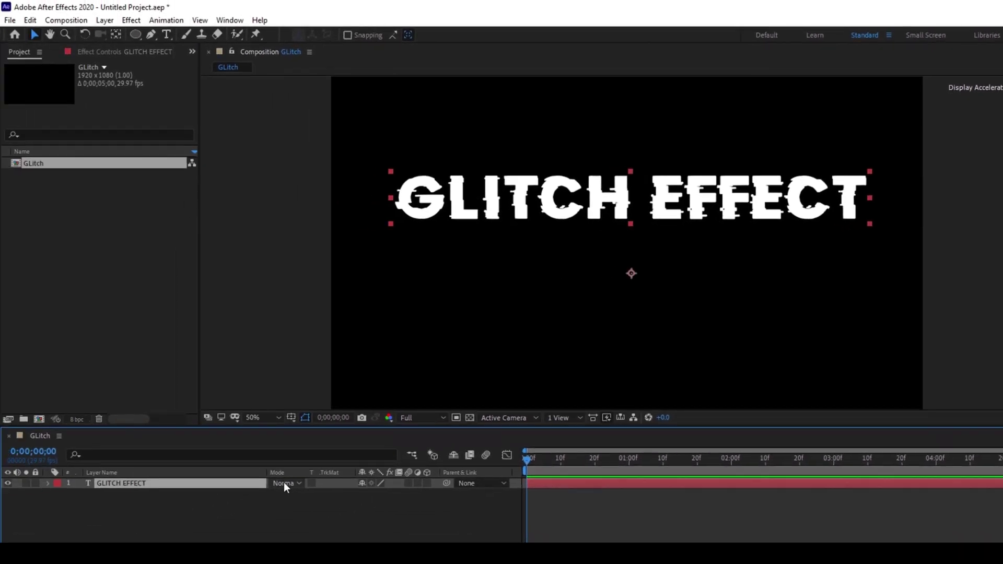
click(283, 481)
click(331, 230)
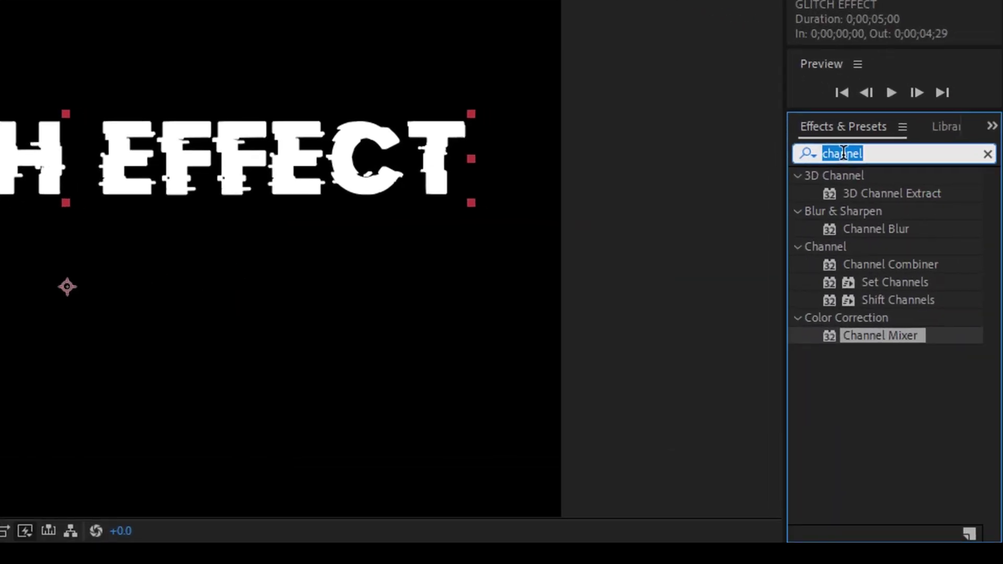
Search for Channel Mixer and drag it onto the GLITCH EFFECT text in the viewer.
text(channel Mix)
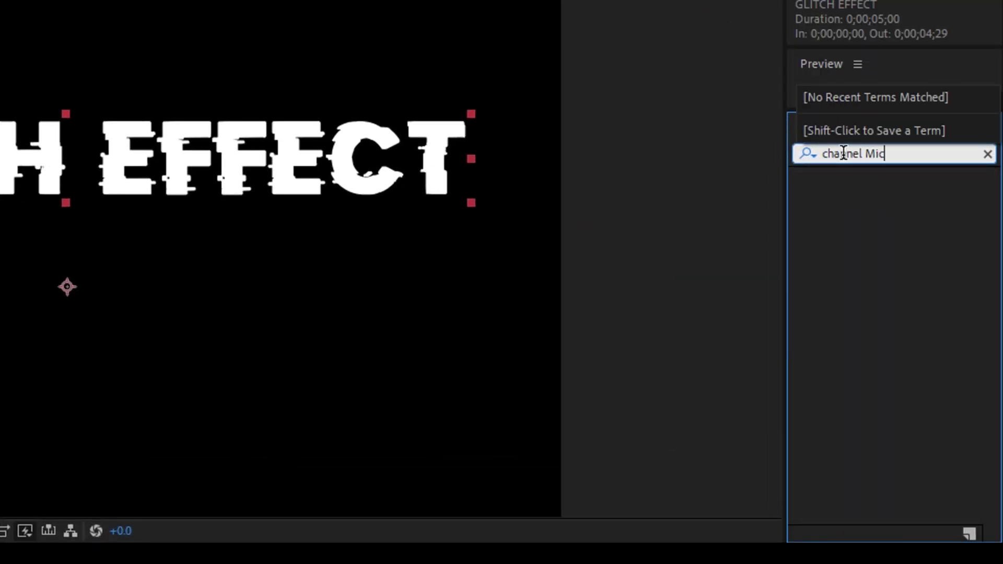
text(er)
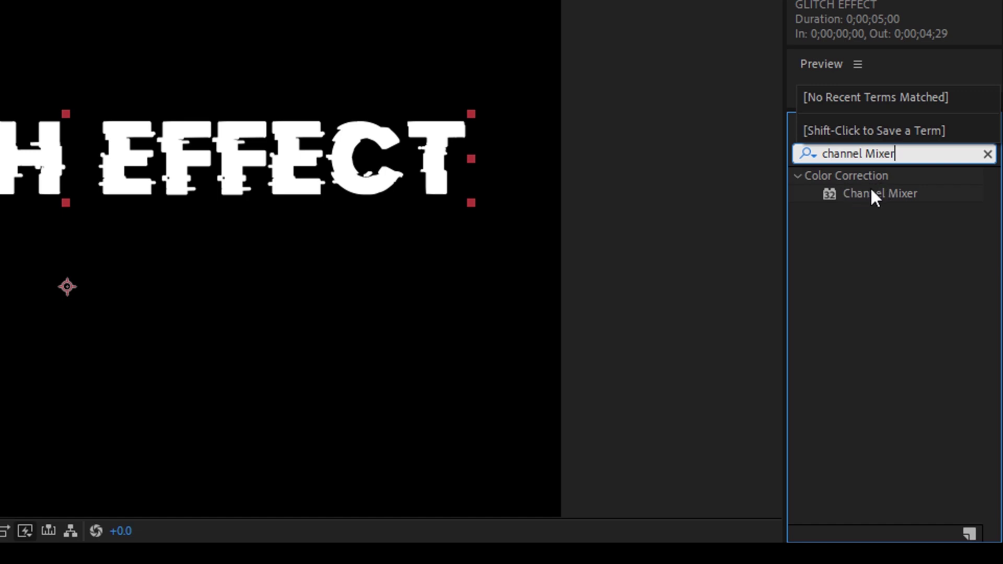
drag(869, 191, 335, 155)
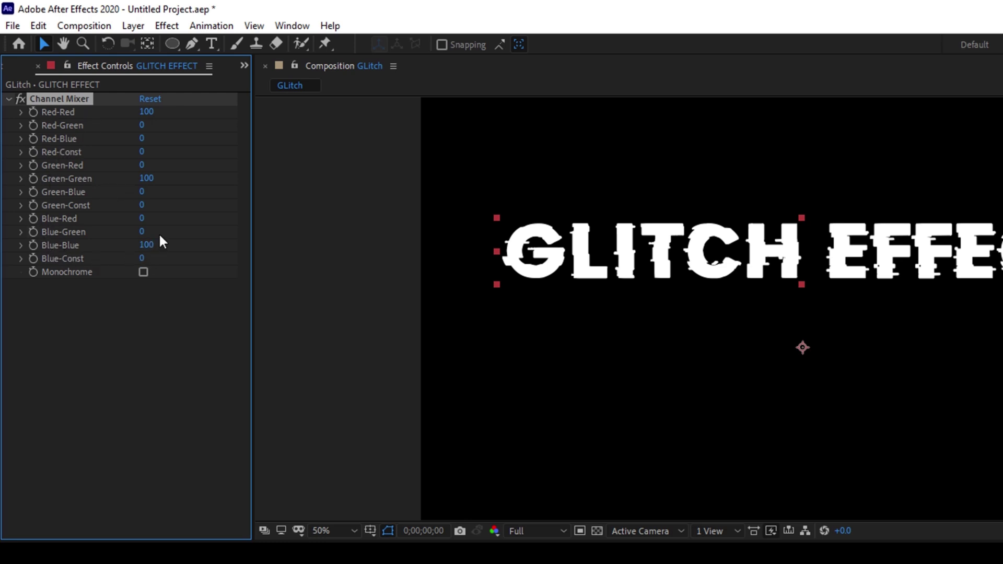
Rename the text layer to GLITCH EFFECT RED.
right_click(155, 475)
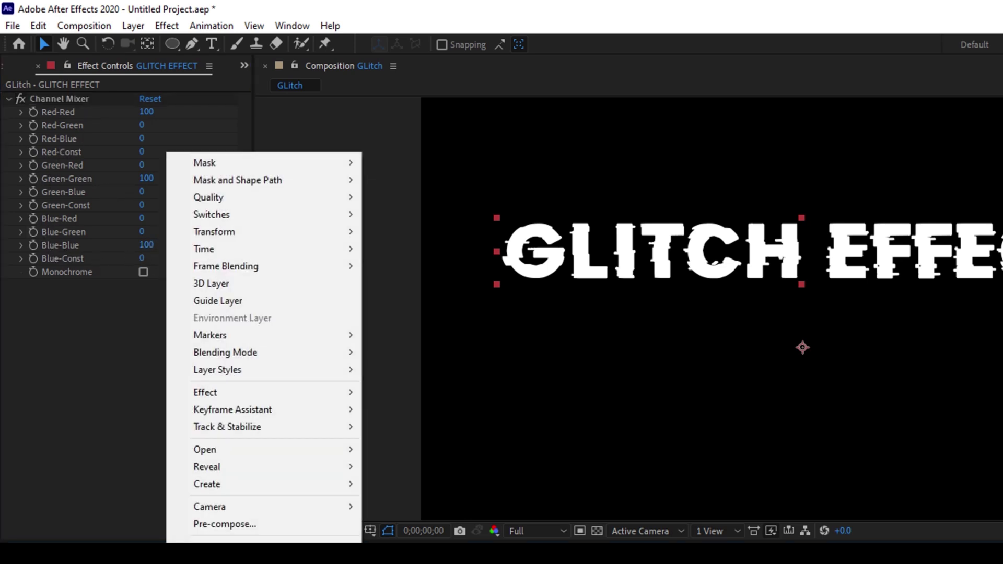
key(Escape)
key(Return)
click(151, 487)
text(RE)
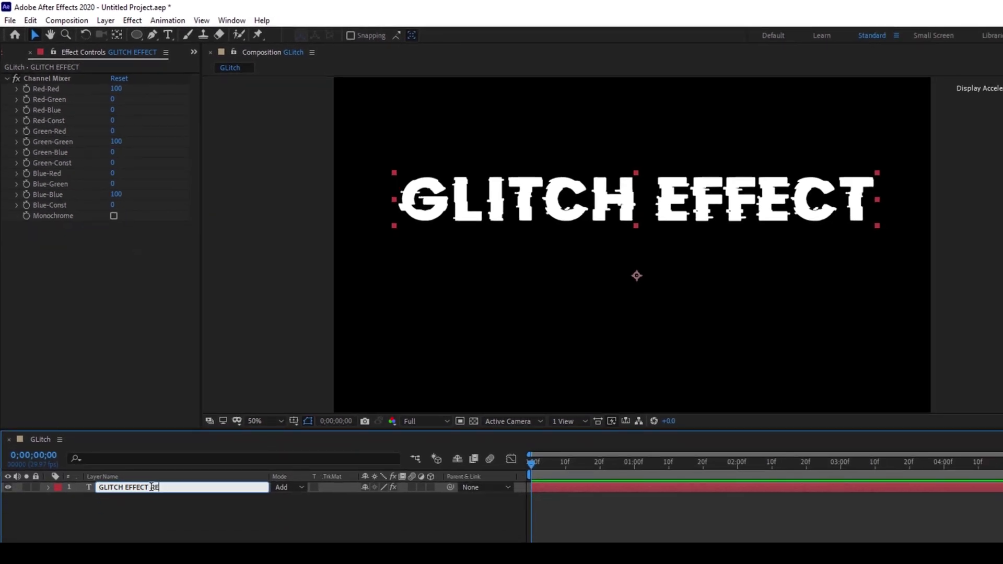
text(D)
key(Return)
Set the Channel Mixer's Green-Green and Blue-Blue values to 0.
click(116, 141)
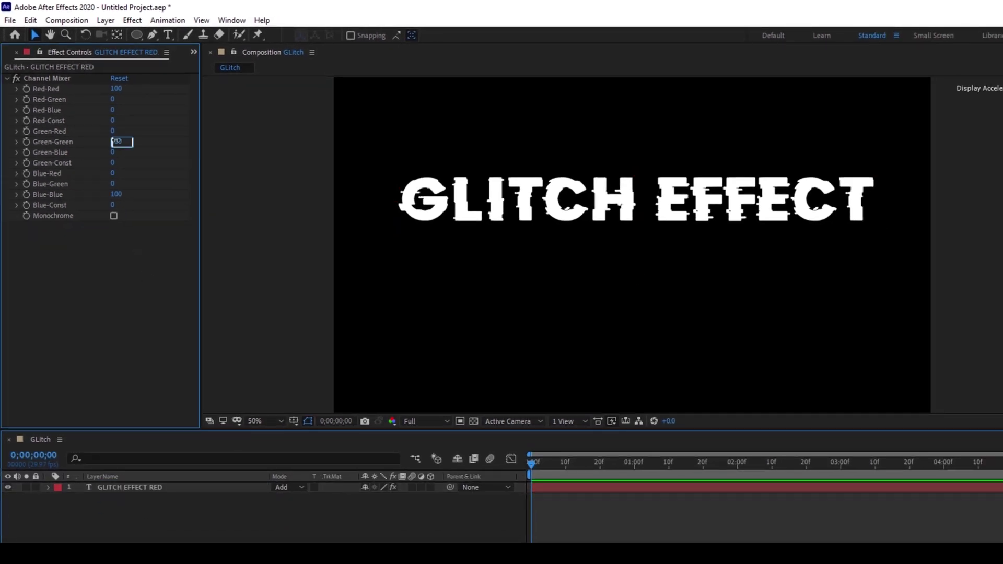
text(0)
key(Return)
click(115, 194)
text(0)
key(Return)
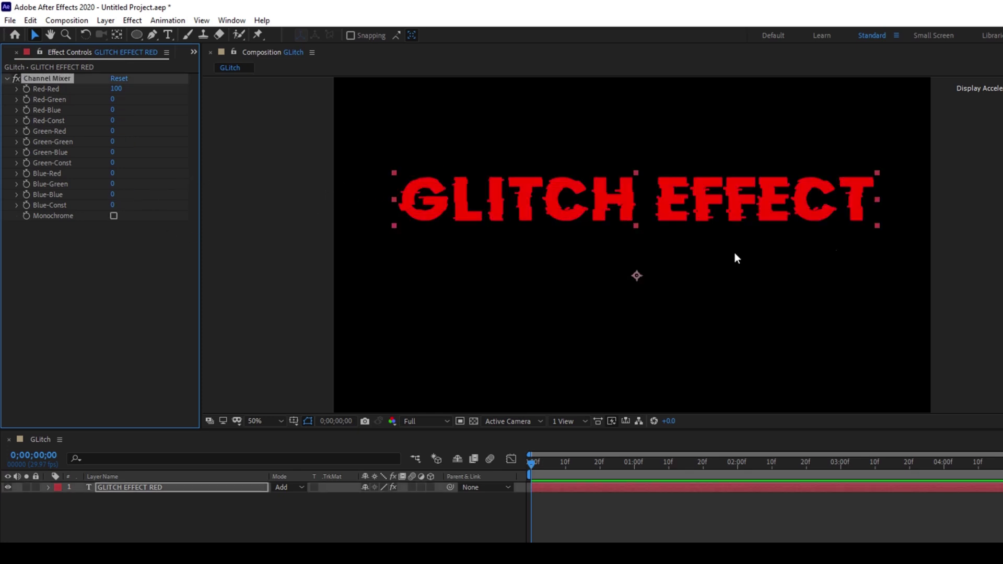
Duplicate the GLITCH EFFECT RED layer.
click(141, 488)
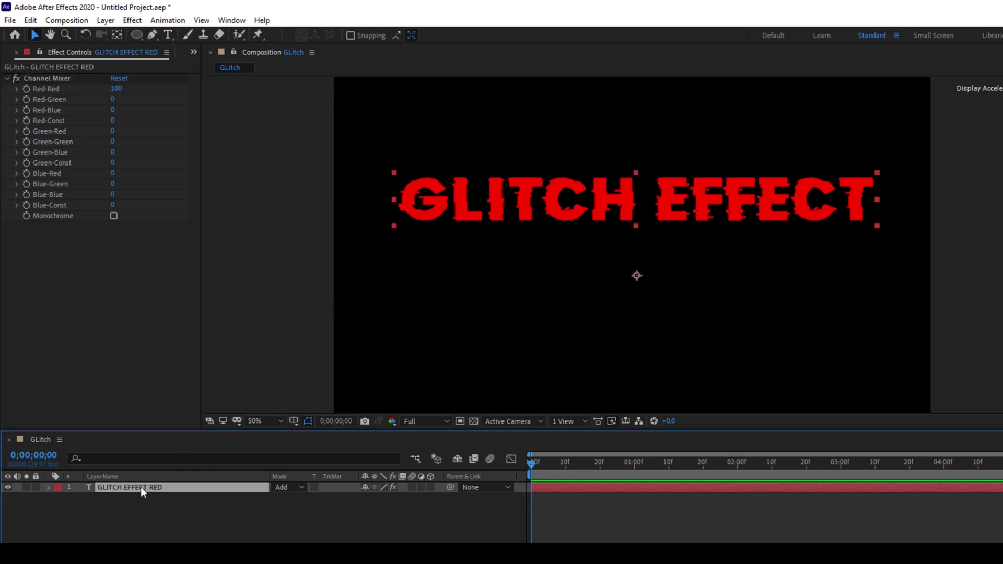
key(ctrl+d)
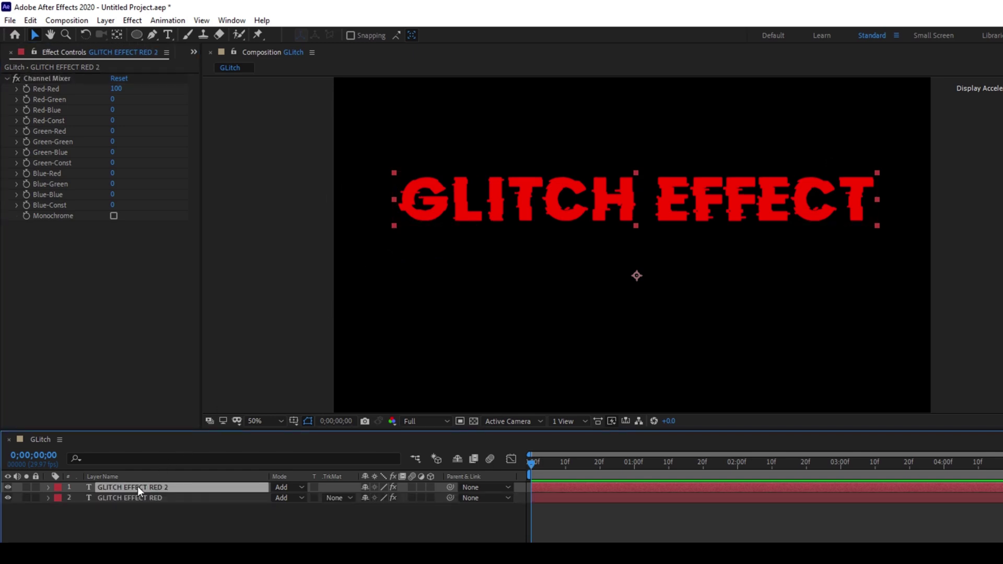
click(30, 20)
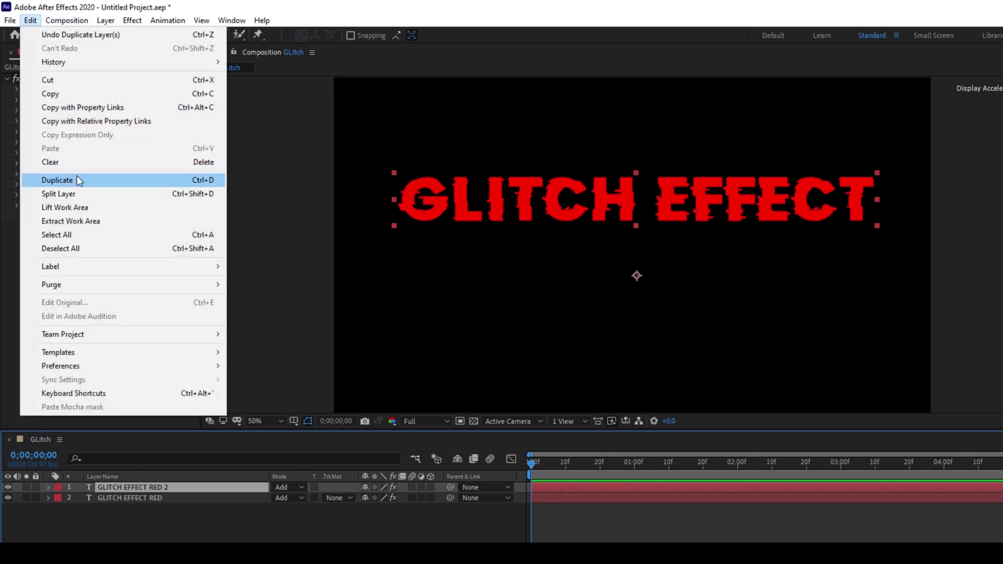
click(140, 486)
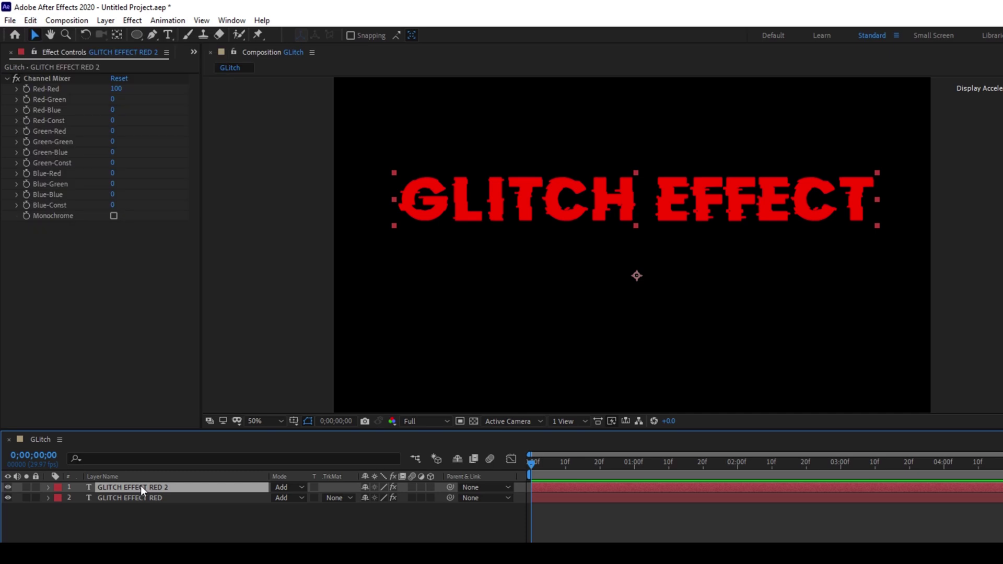
Rename the duplicated layer to GLITCH EFFECT GREEN.
right_click(140, 486)
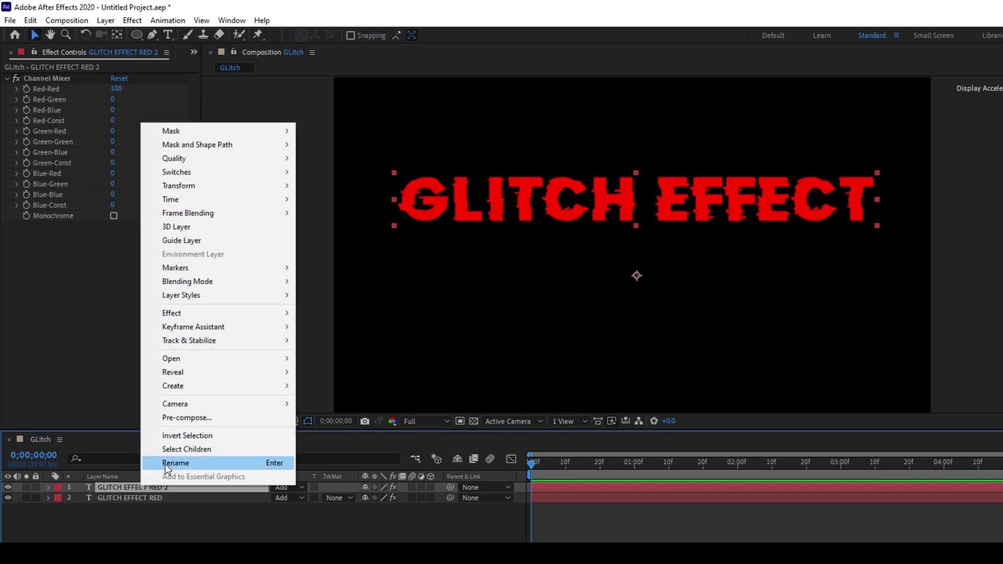
click(165, 464)
click(153, 483)
key(BackSpace)
key(BackSpace)
key(BackSpace)
key(BackSpace)
key(BackSpace)
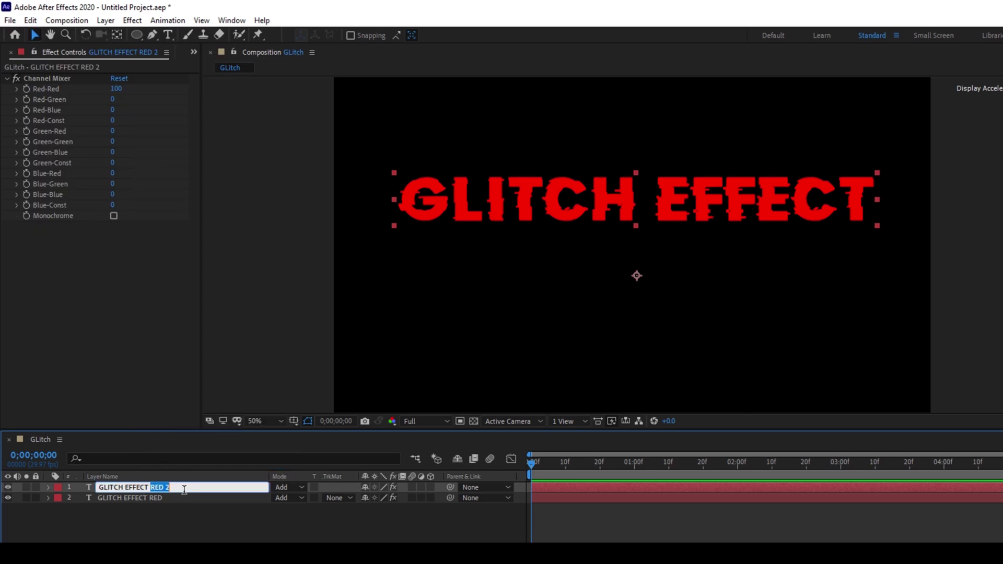
text(GT)
key(BackSpace)
text(REEN)
key(Return)
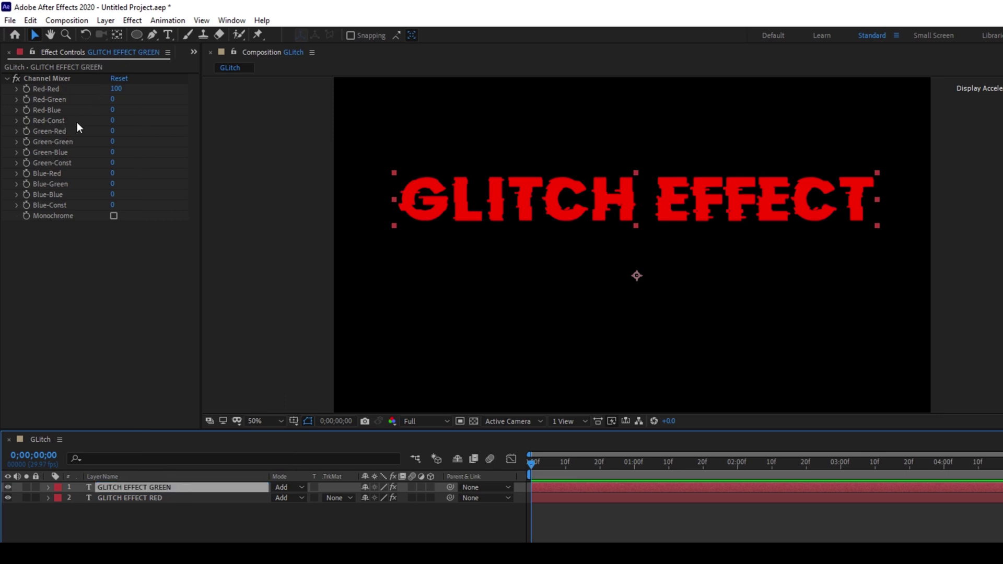
Set the copy's Red-Red to 0 and Green-Green to 100, turning the text yellow.
click(111, 89)
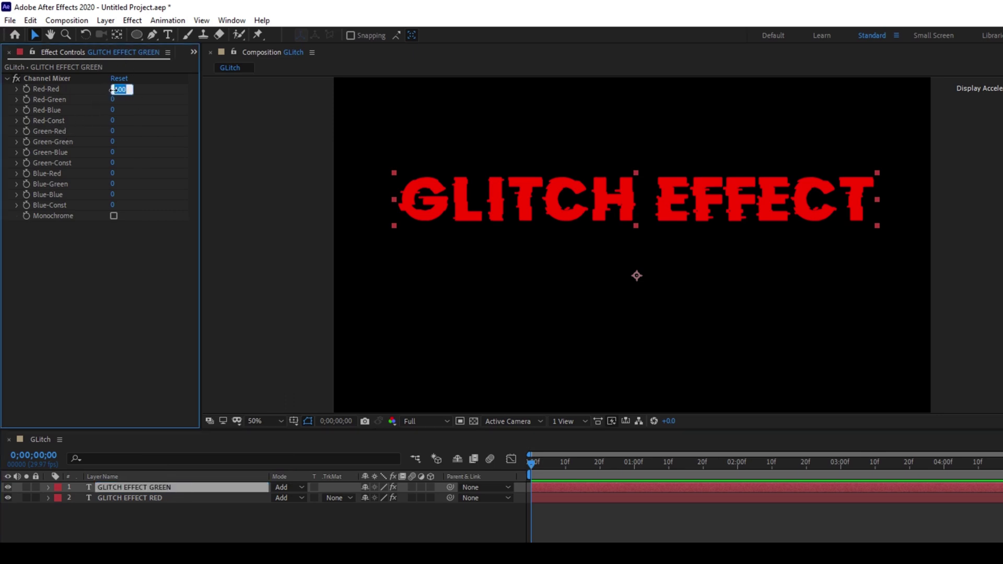
text(0)
key(Return)
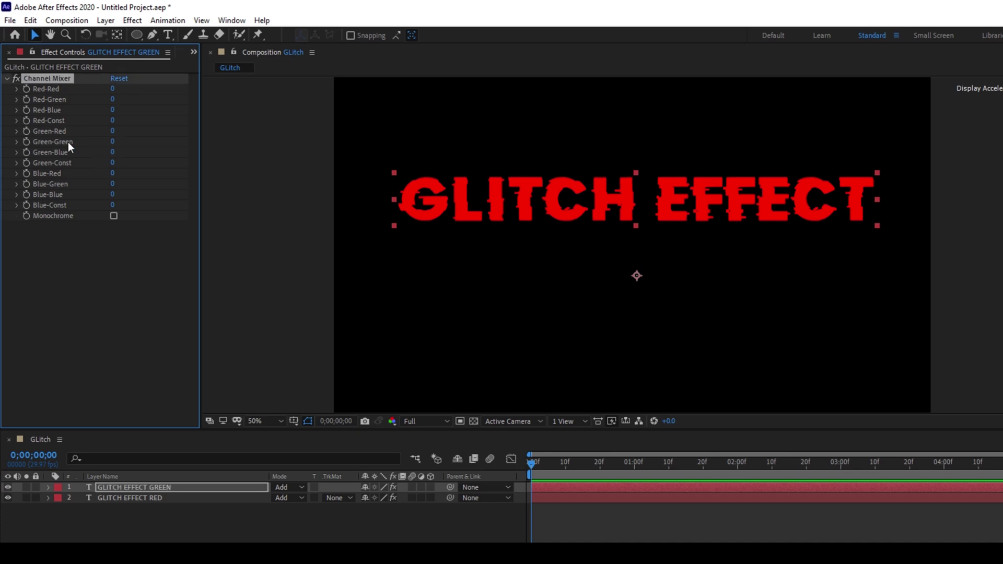
click(113, 142)
text(100)
key(Return)
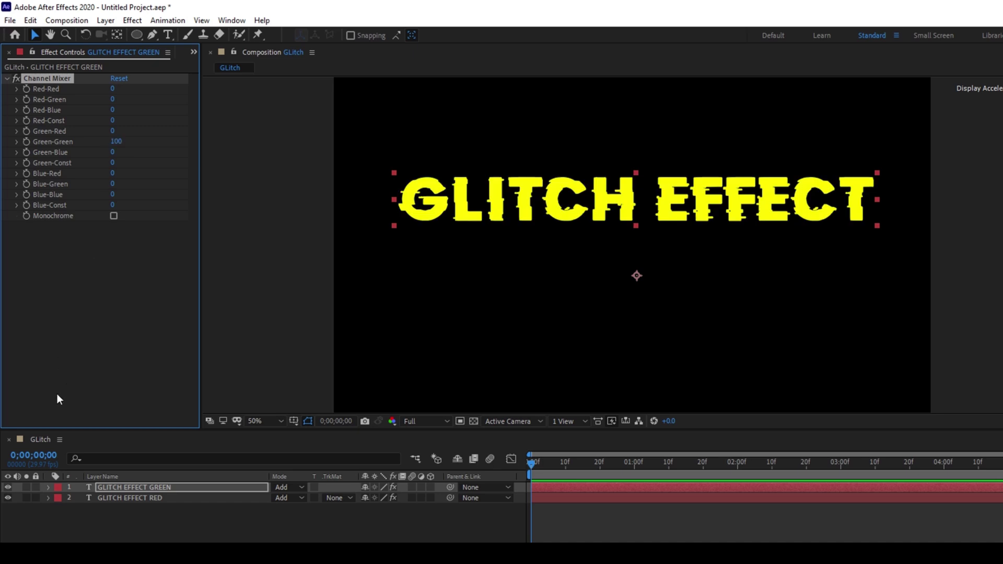
click(116, 488)
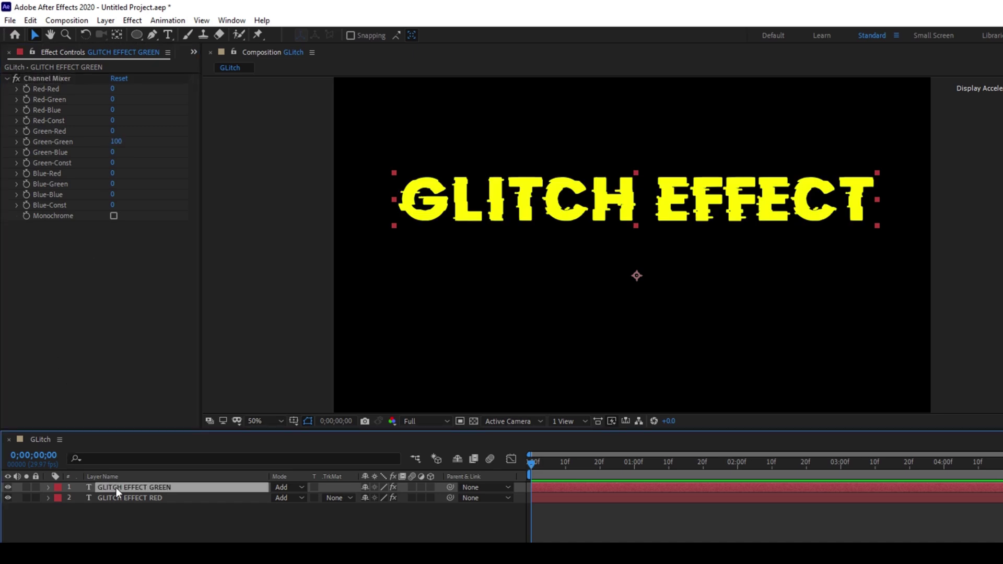
key(p)
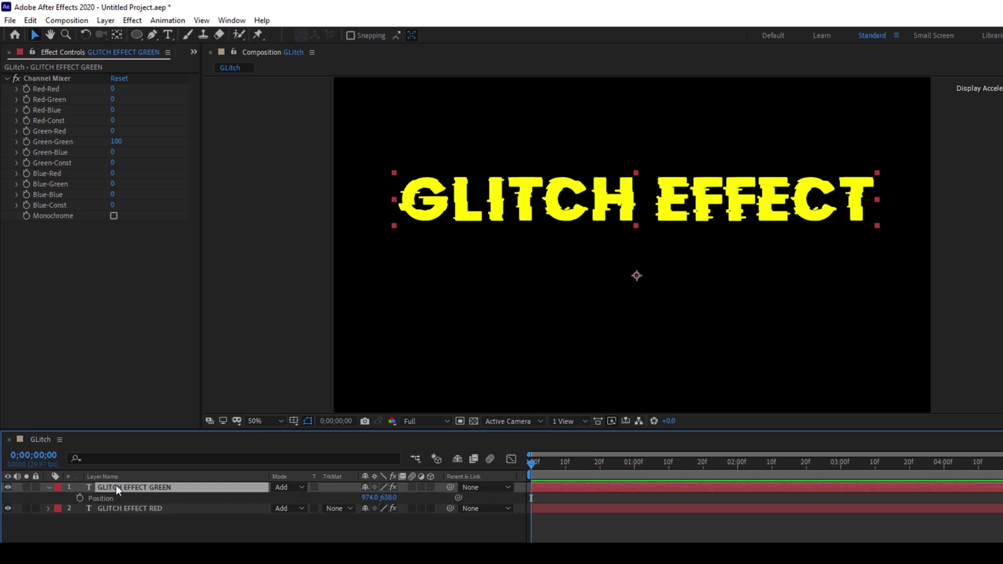
Add a wiggle(30,20) expression to the green layer's Position.
alt+click(79, 497)
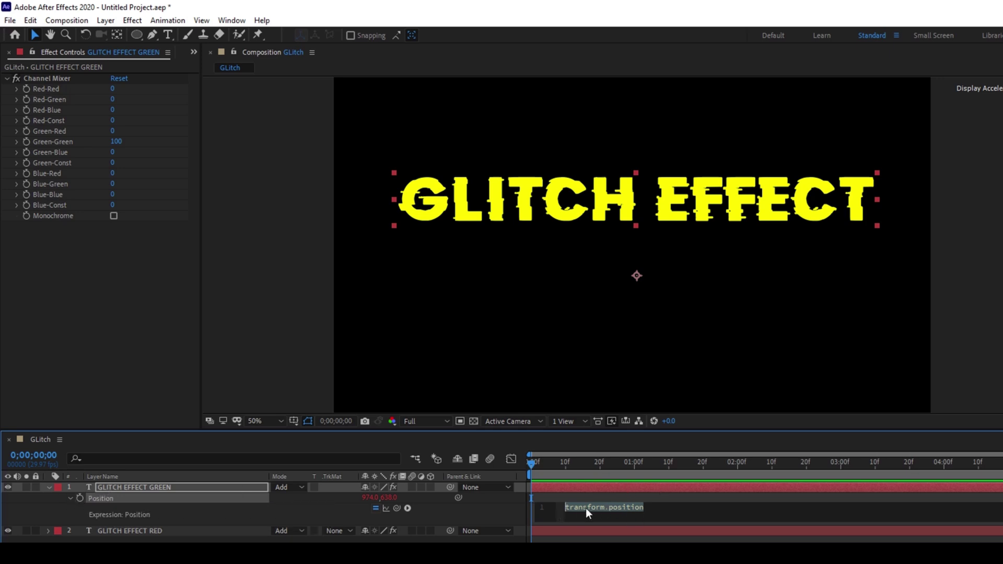
text(winggle)
key(BackSpace)
key(BackSpace)
key(BackSpace)
key(BackSpace)
key(BackSpace)
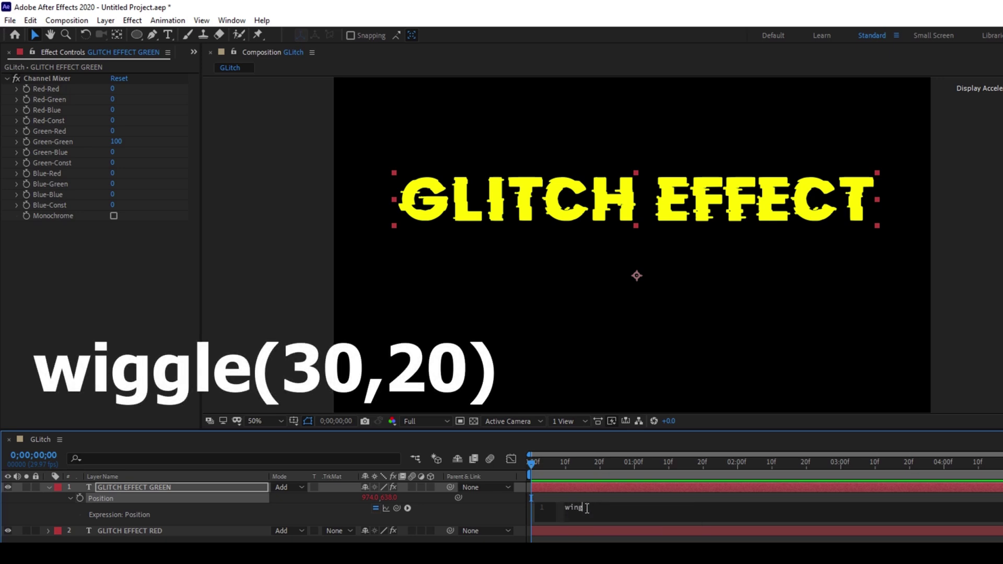
text(ggle)
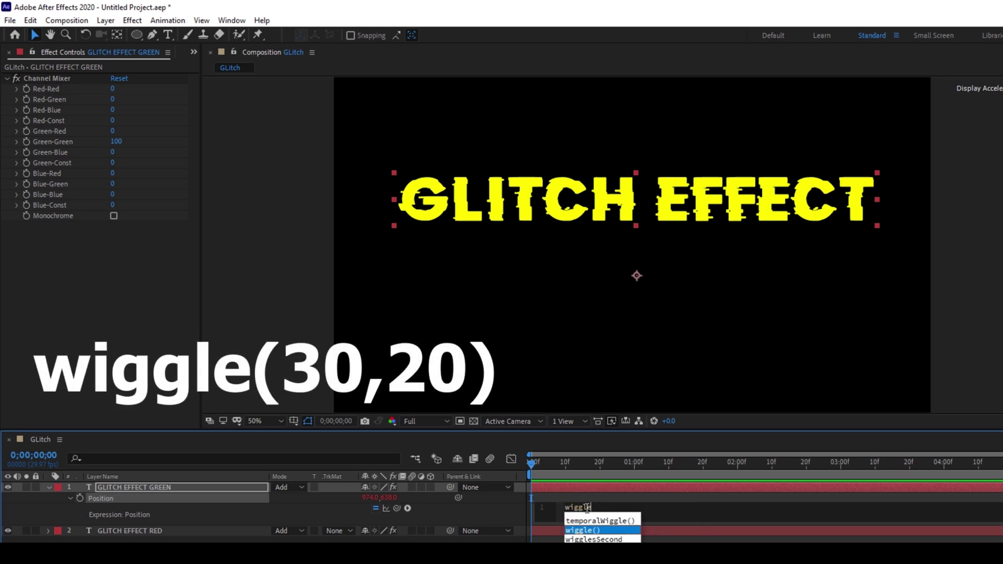
key(Return)
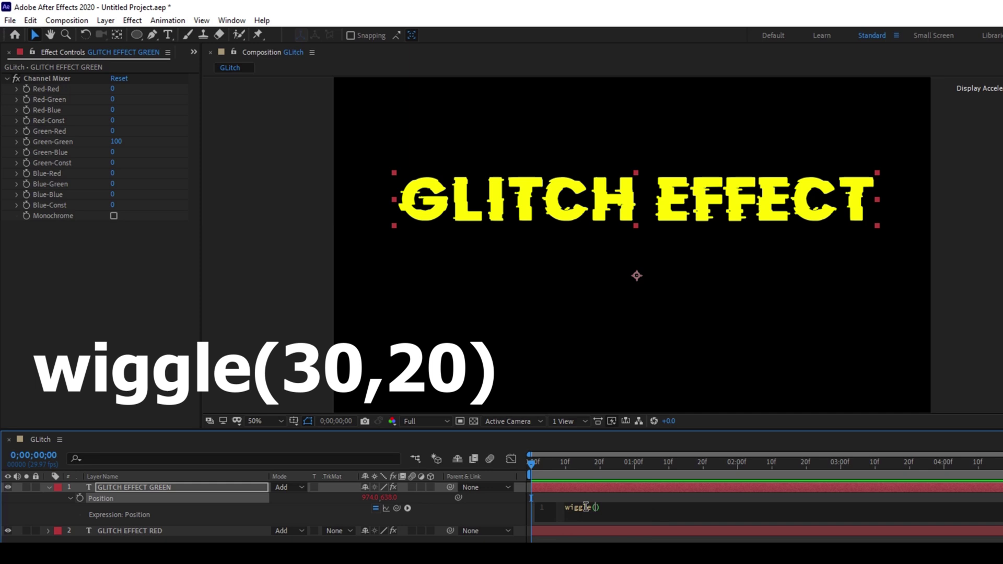
text(30,20)
click(530, 394)
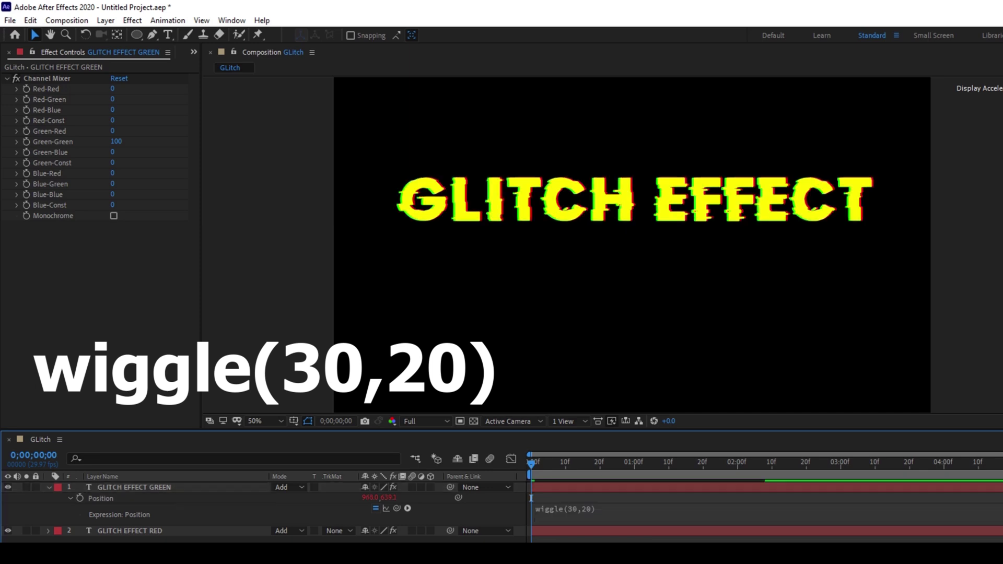
Preview the jittering text, then duplicate the GLITCH EFFECT GREEN layer.
key(space)
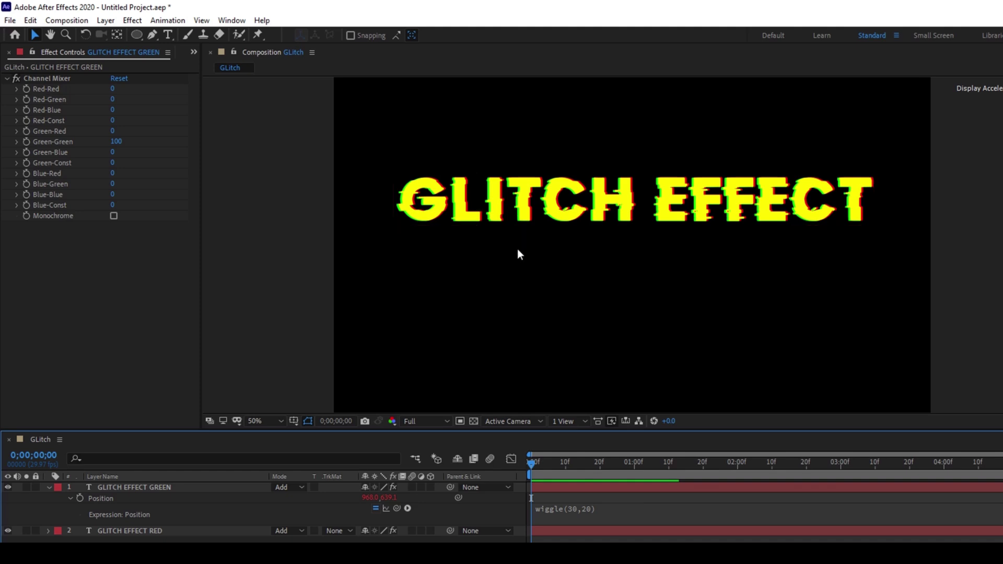
key(space)
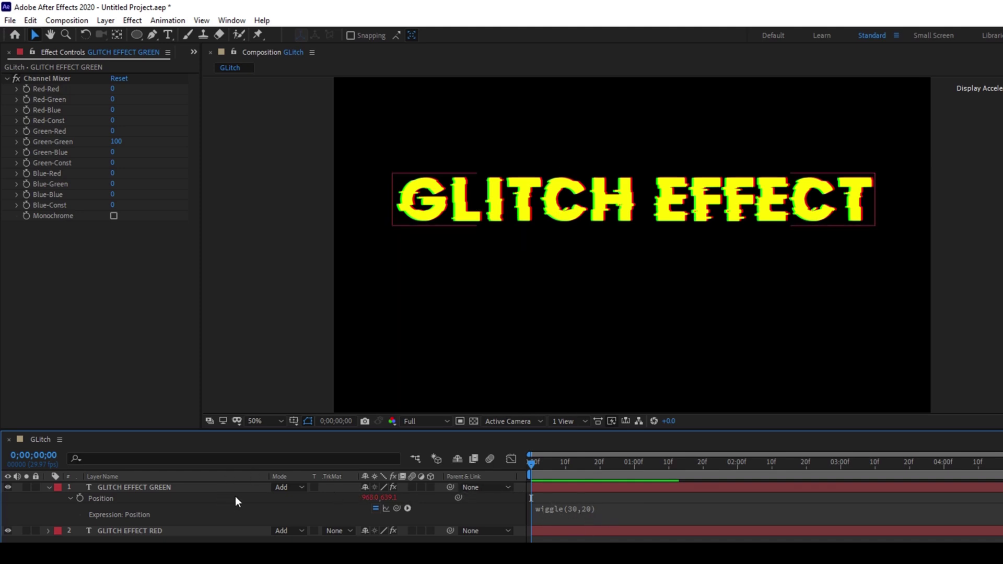
click(109, 487)
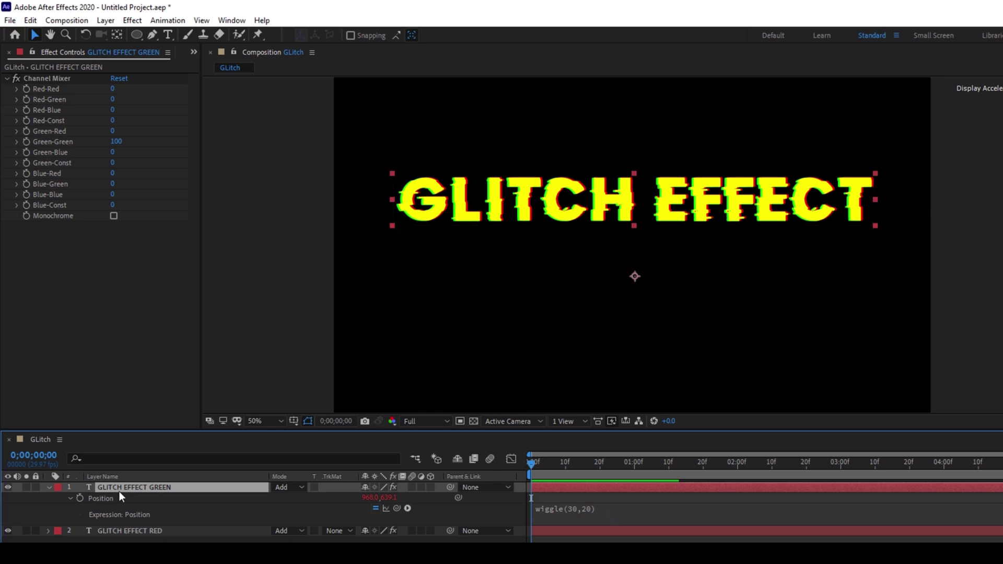
key(ctrl+d)
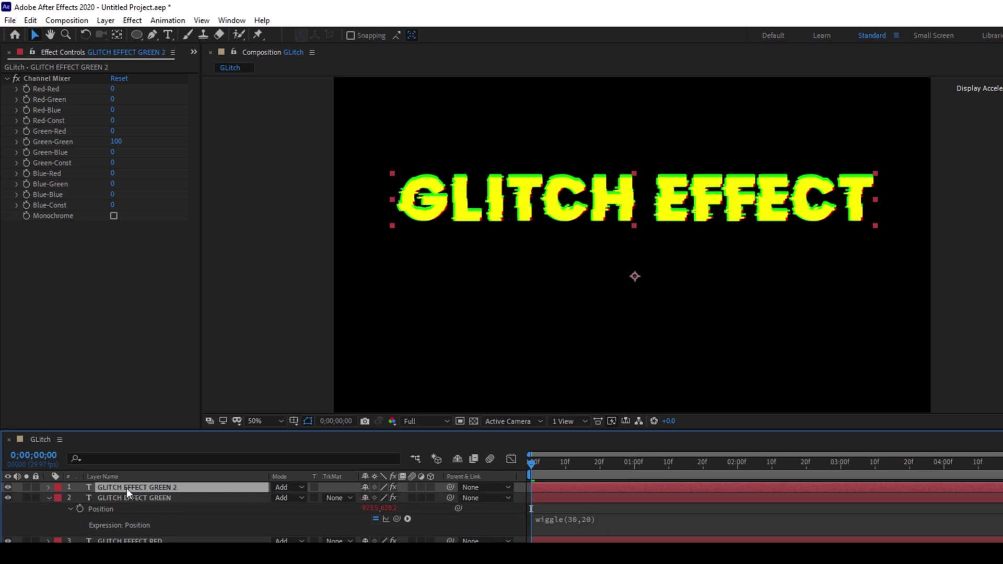
Rename the duplicated layer to GLITCH EFFECT BLUE.
right_click(127, 488)
click(148, 466)
drag(156, 487, 205, 488)
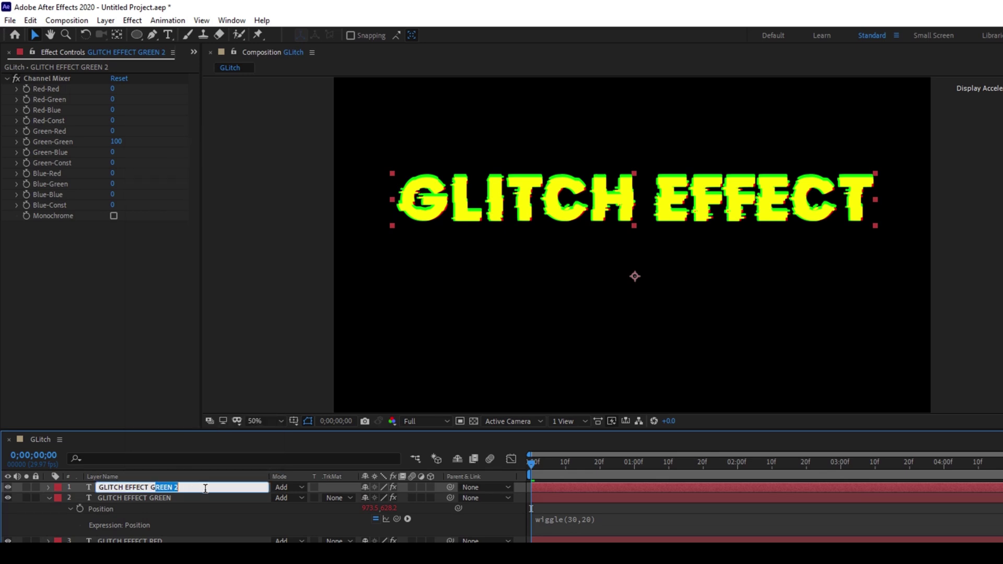
key(BackSpace)
key(BackSpace)
text(BLUE)
Set Green-Green to 0 and Blue-Blue to 100, making the text white.
click(112, 141)
text(0)
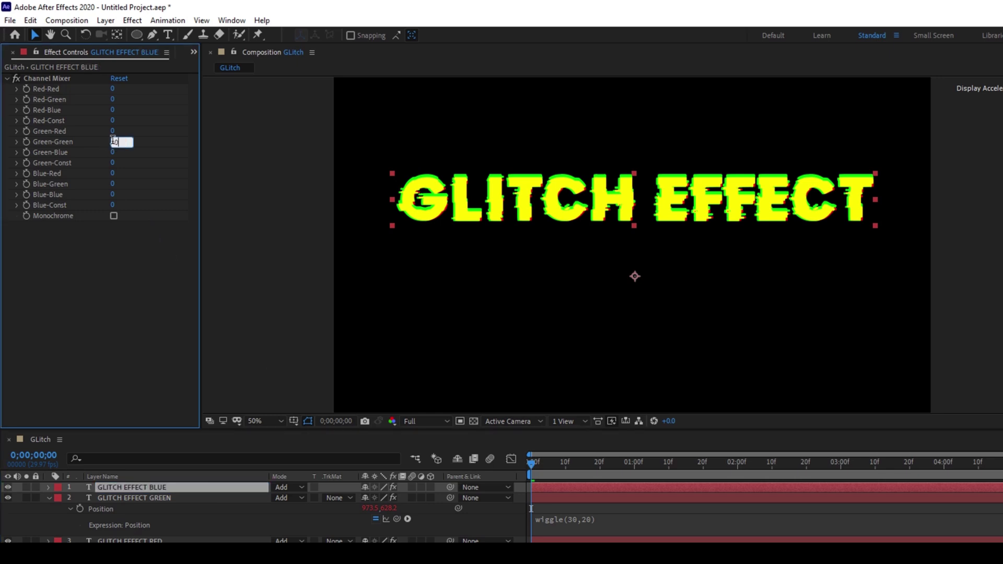
key(Return)
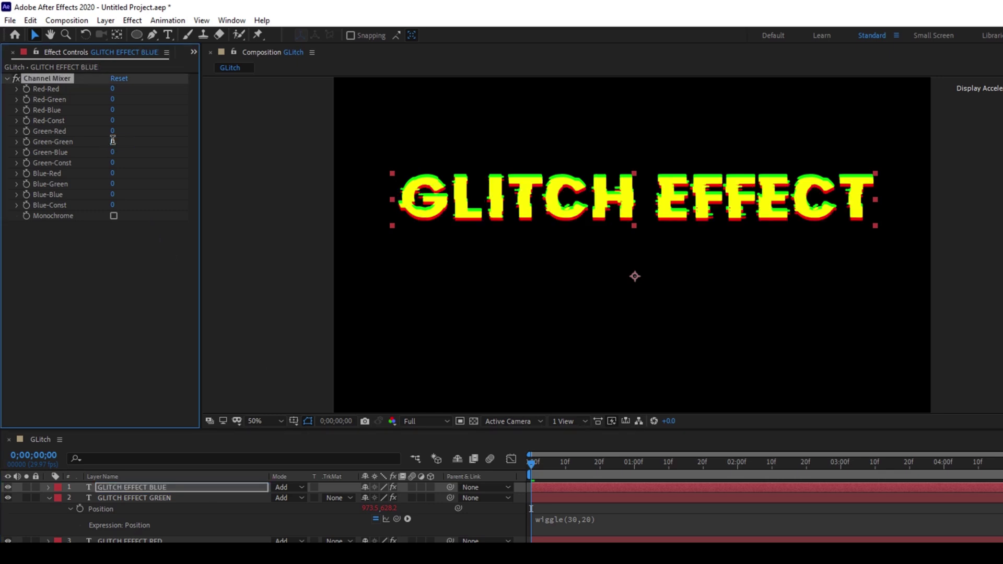
click(111, 194)
text(100)
key(Return)
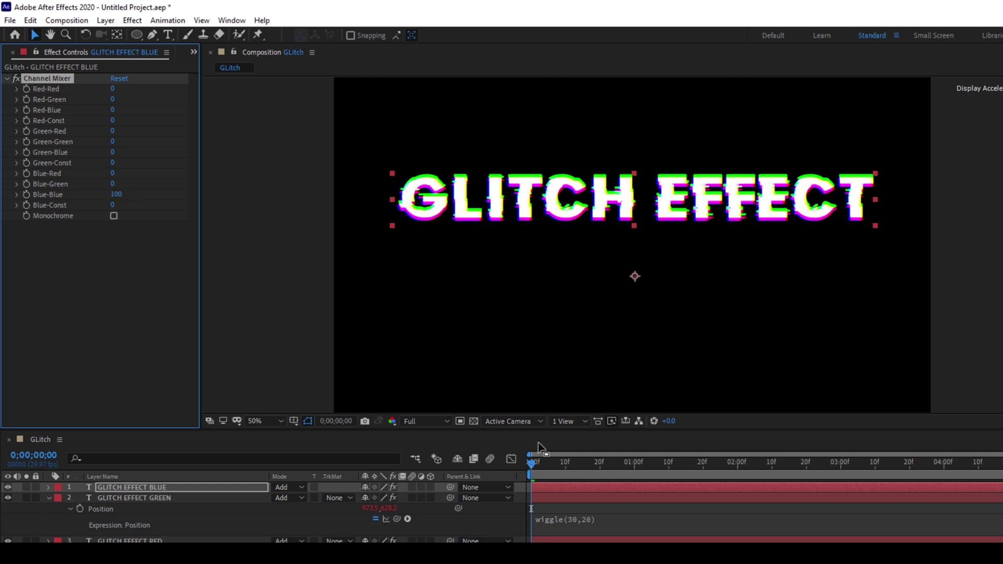
drag(562, 275, 565, 300)
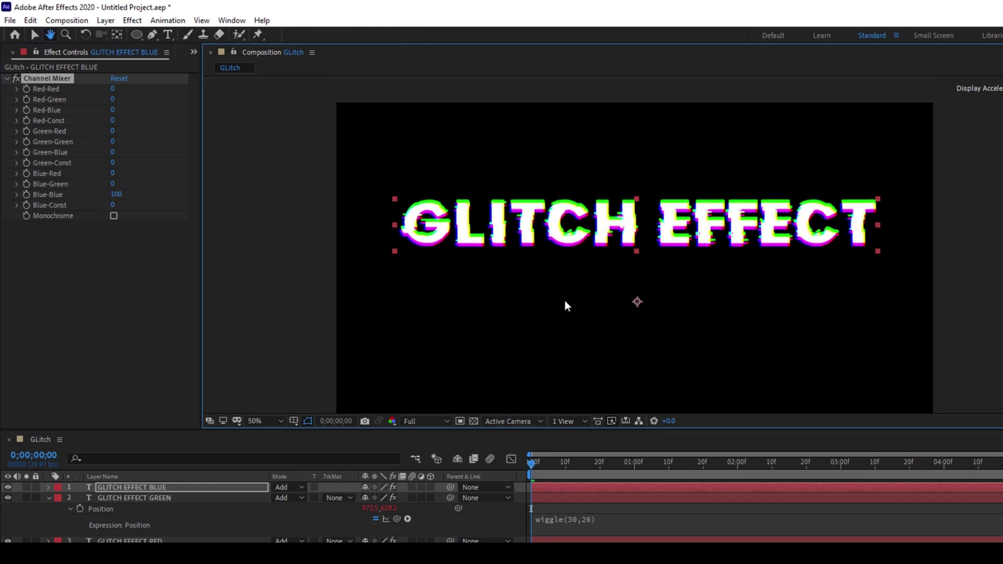
Play and stop the RGB glitch preview, then jump to frame 7.
key(space)
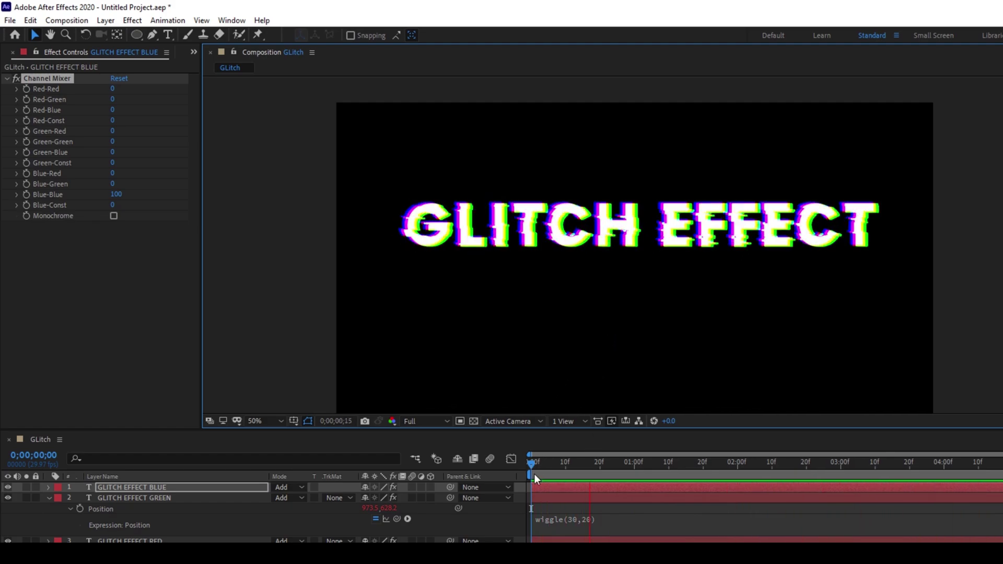
key(space)
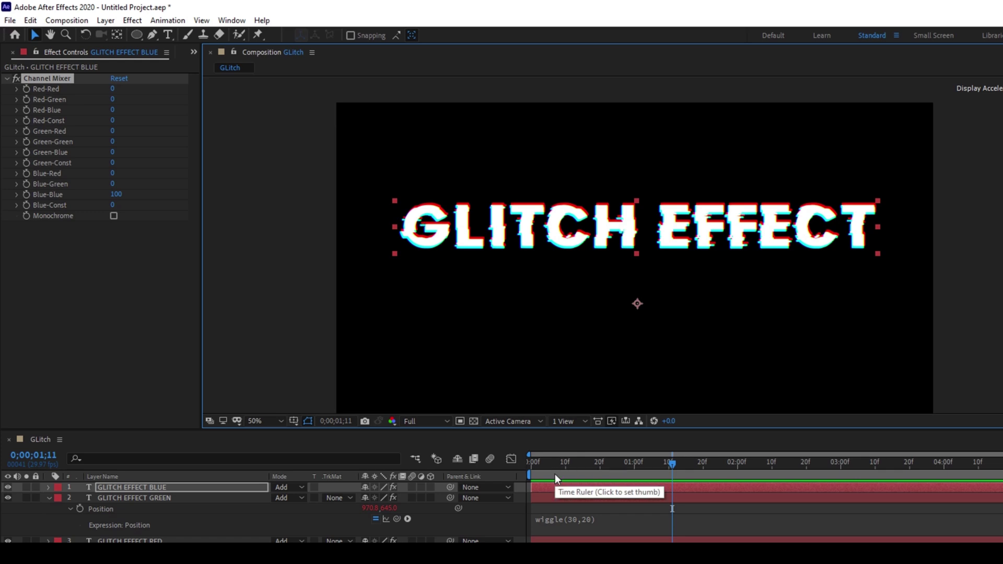
click(555, 474)
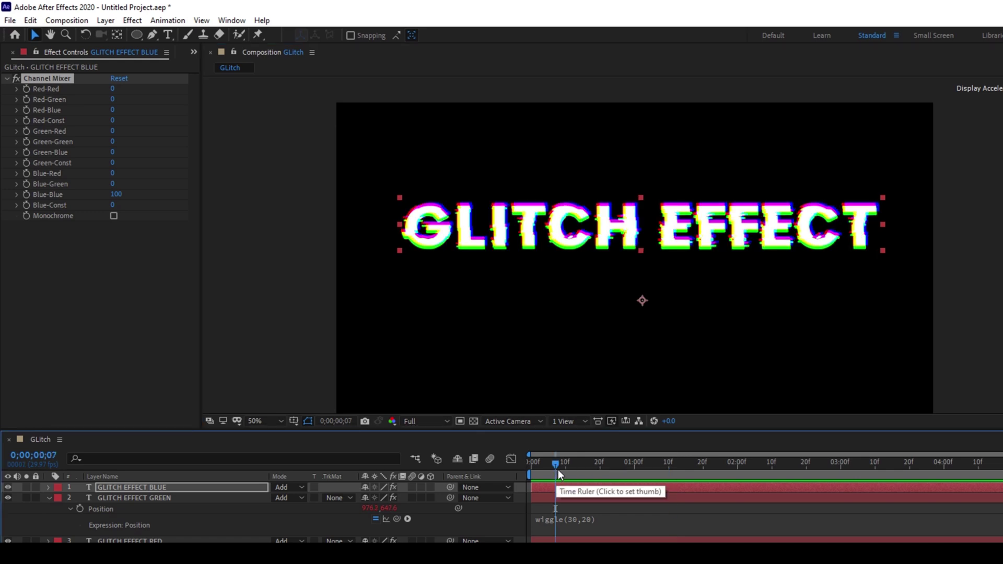